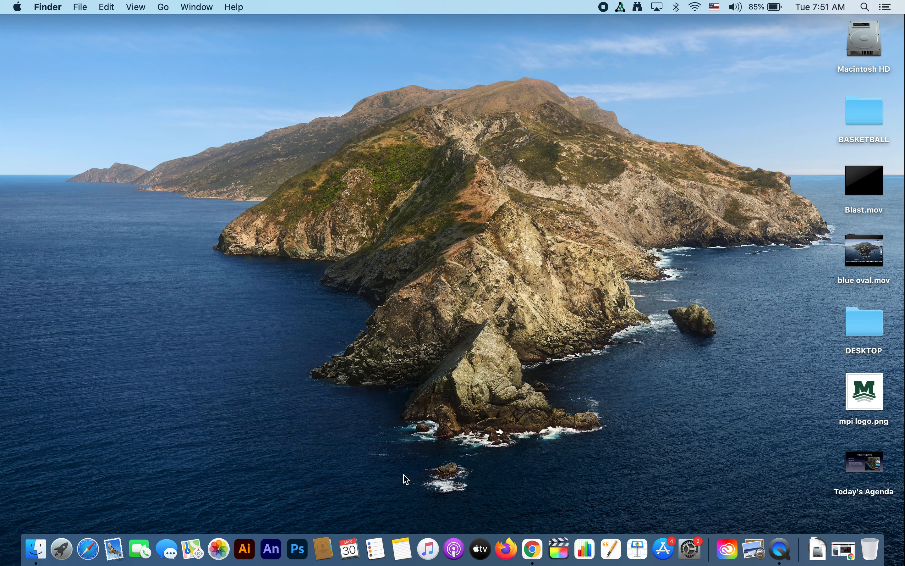
Step: Launch Adobe Animate, skip the Osaka font download, and create a new file from the Full HD preset
{"action": "left_click", "coordinate": [271, 558]}
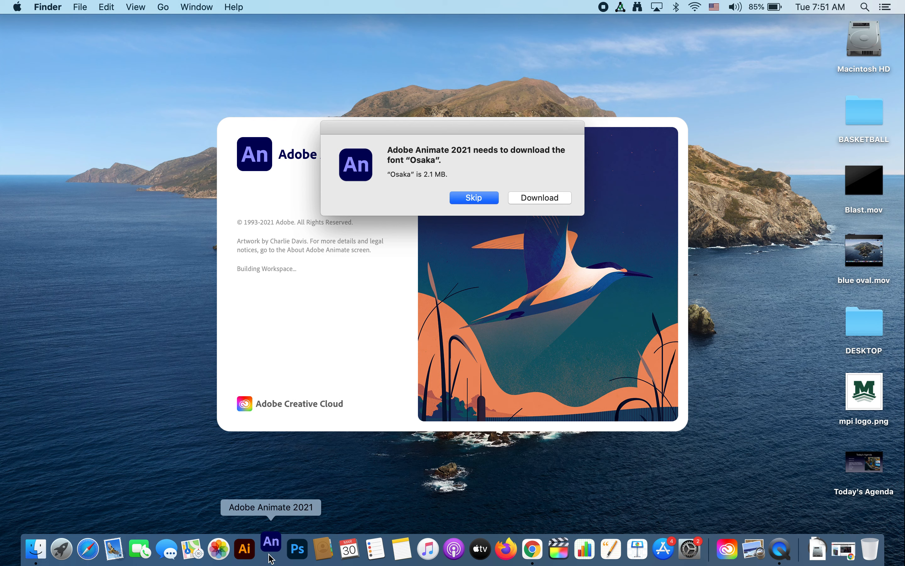
{"action": "left_click", "coordinate": [471, 201]}
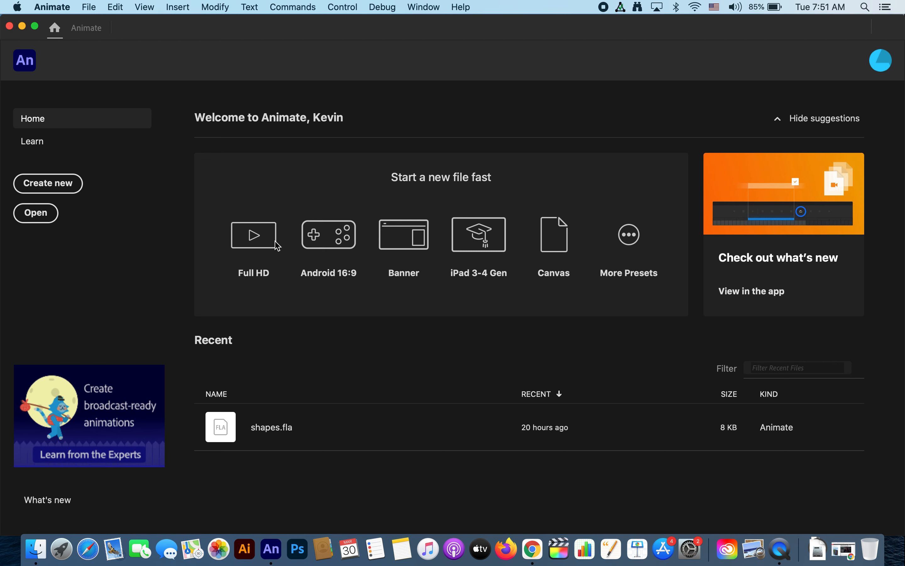
{"action": "left_click", "coordinate": [258, 240]}
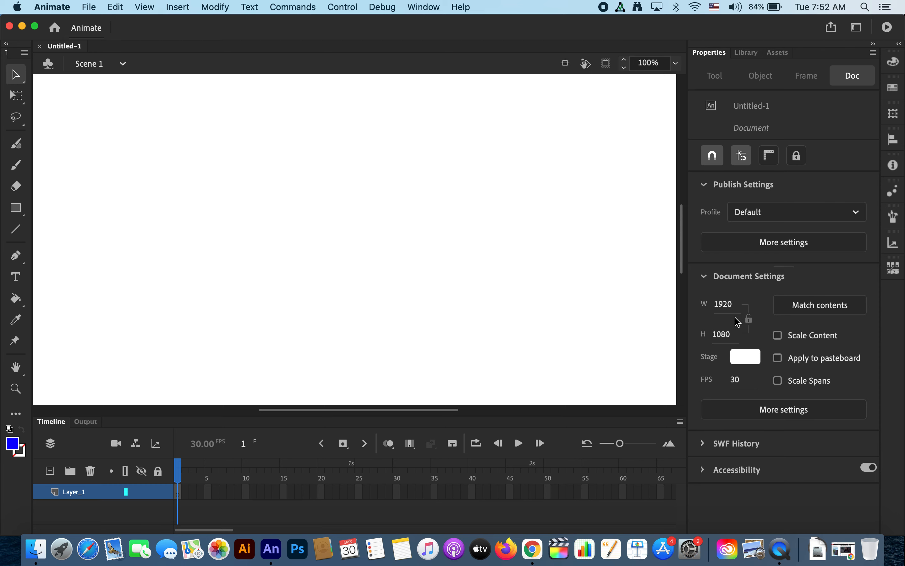
Step: Try the stage magnification at 50% and 25%, and finish with the stage set to Fit in Window
{"action": "left_click", "coordinate": [748, 318]}
{"action": "left_click", "coordinate": [677, 63]}
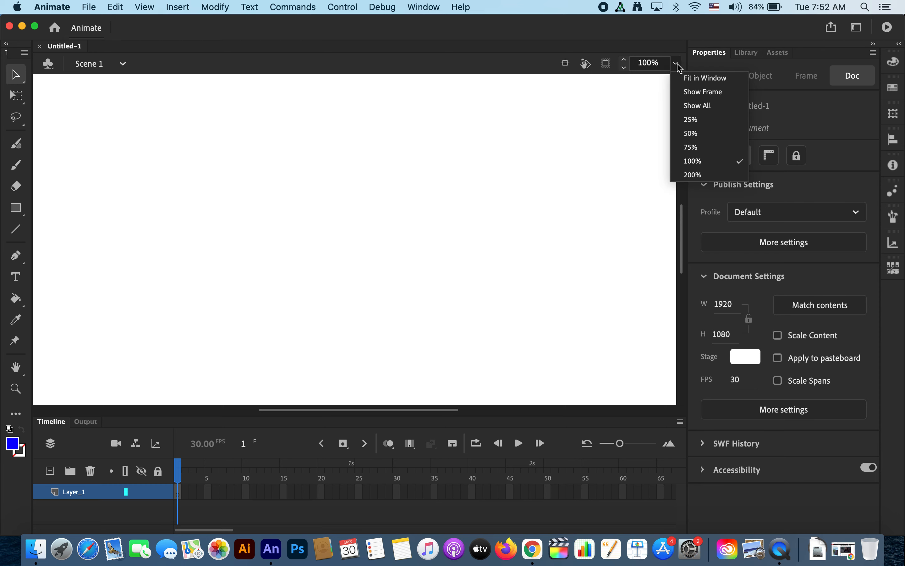
{"action": "left_click", "coordinate": [691, 134]}
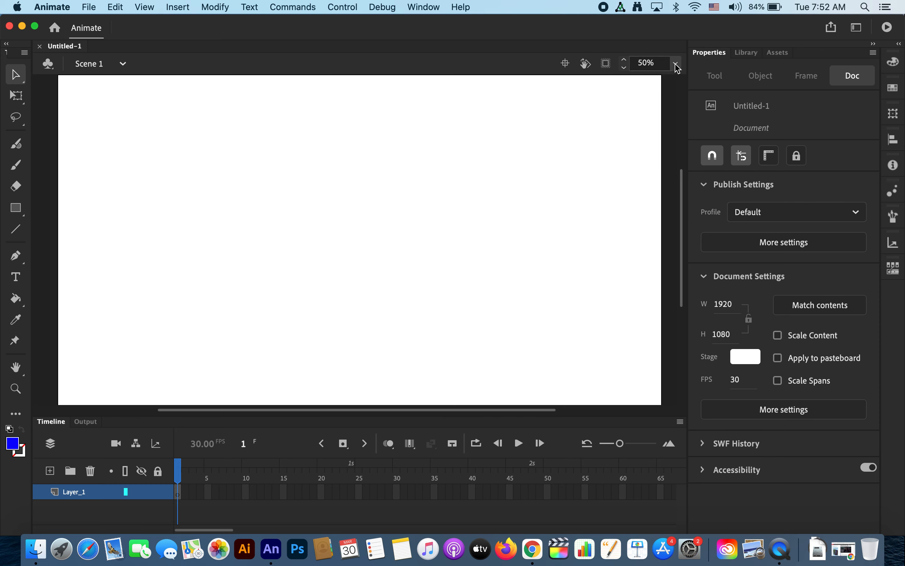
{"action": "left_click", "coordinate": [676, 64]}
{"action": "left_click", "coordinate": [692, 119]}
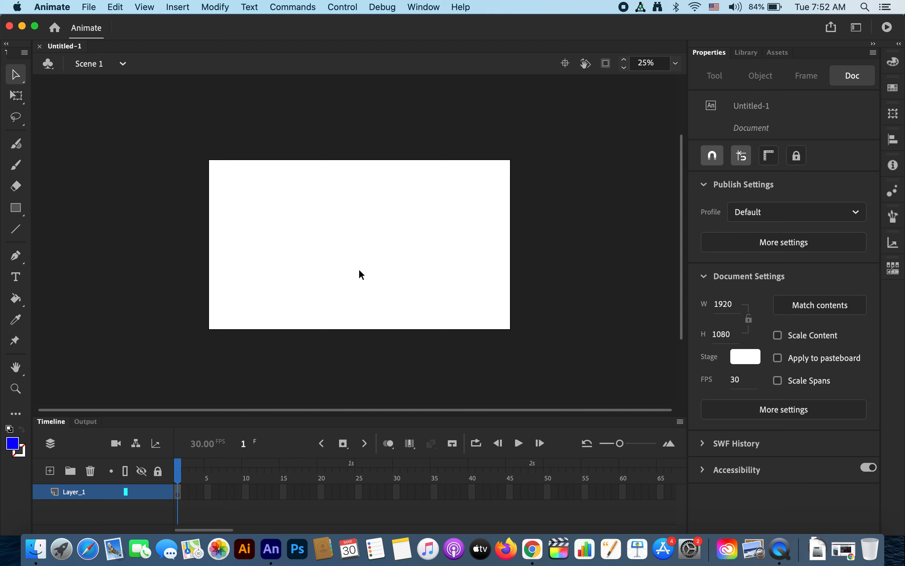
{"action": "left_click", "coordinate": [677, 67]}
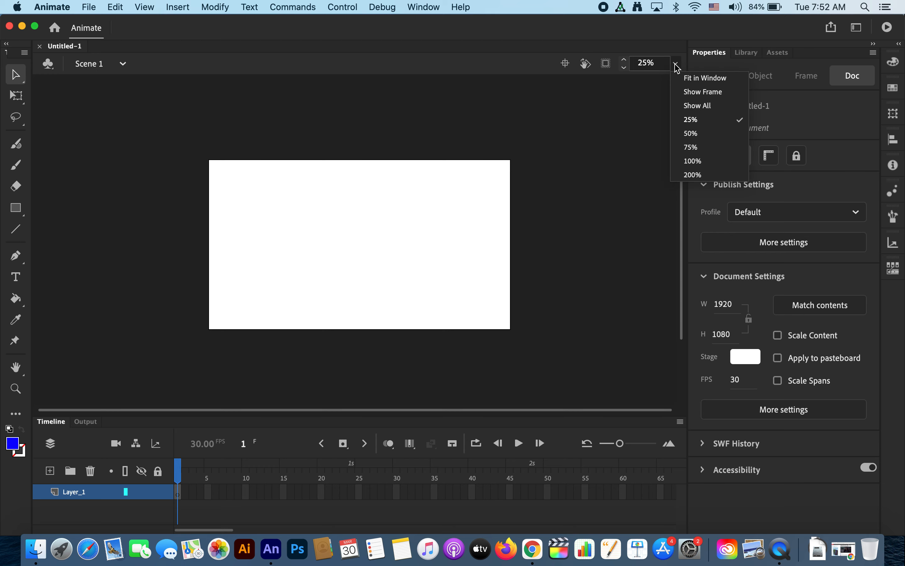
{"action": "left_click", "coordinate": [686, 81]}
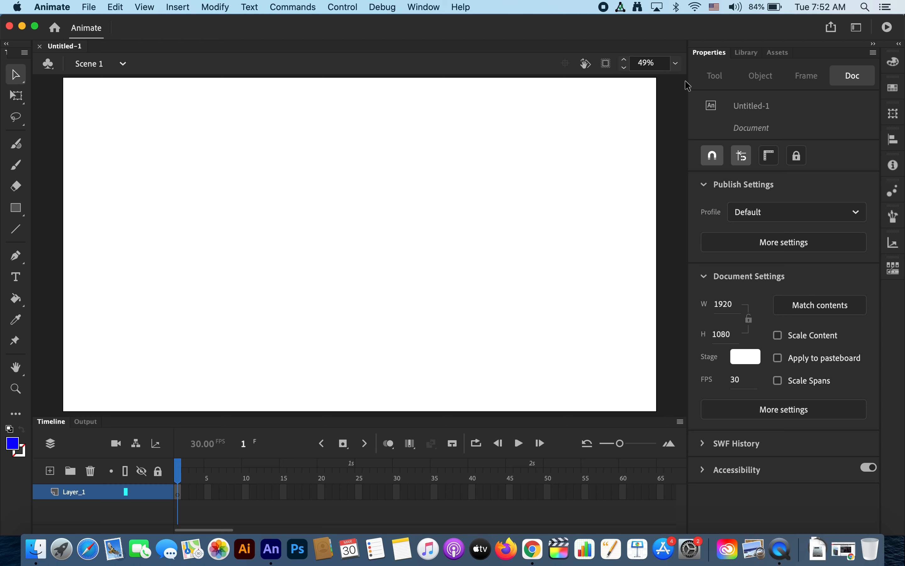
Step: Set the workspace layout to Essentials
{"action": "left_click", "coordinate": [434, 6]}
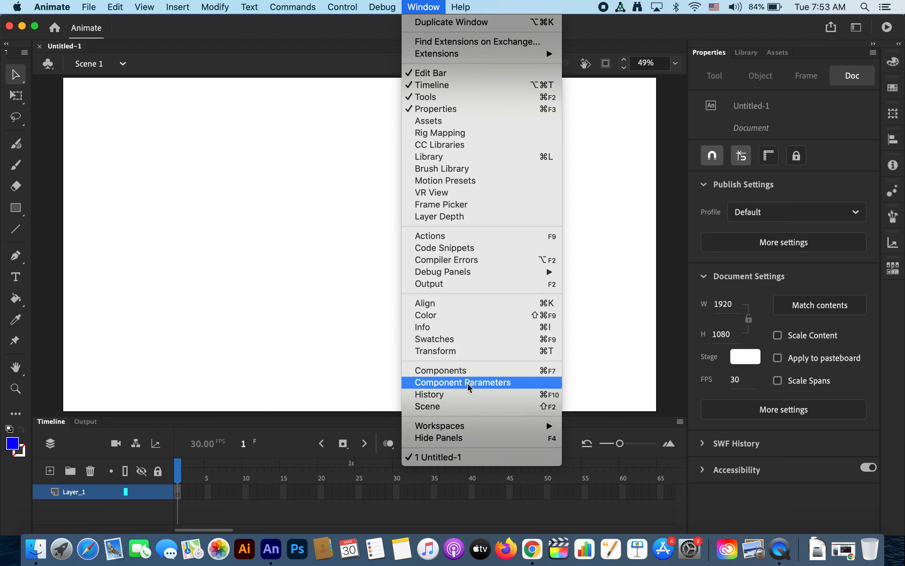
{"action": "mouse_move", "coordinate": [472, 426]}
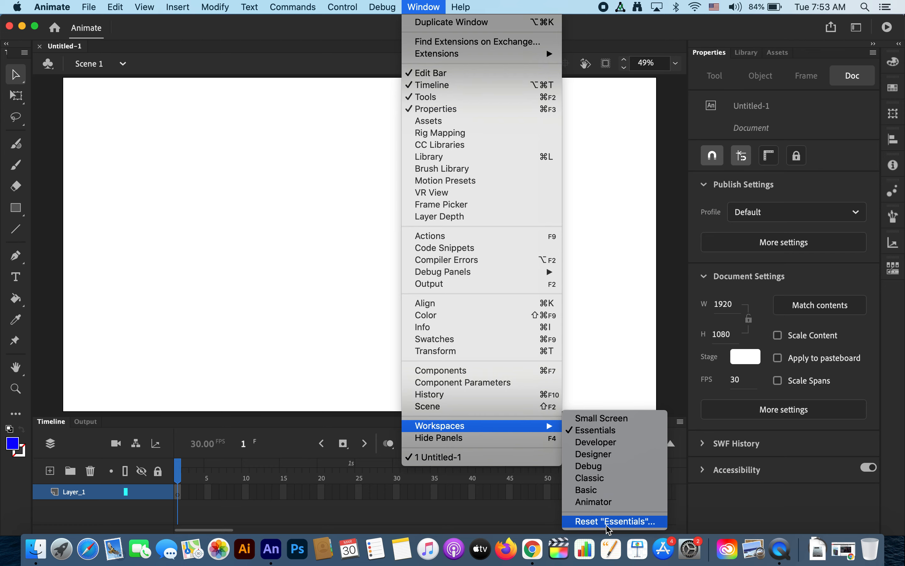
{"action": "left_click", "coordinate": [605, 431]}
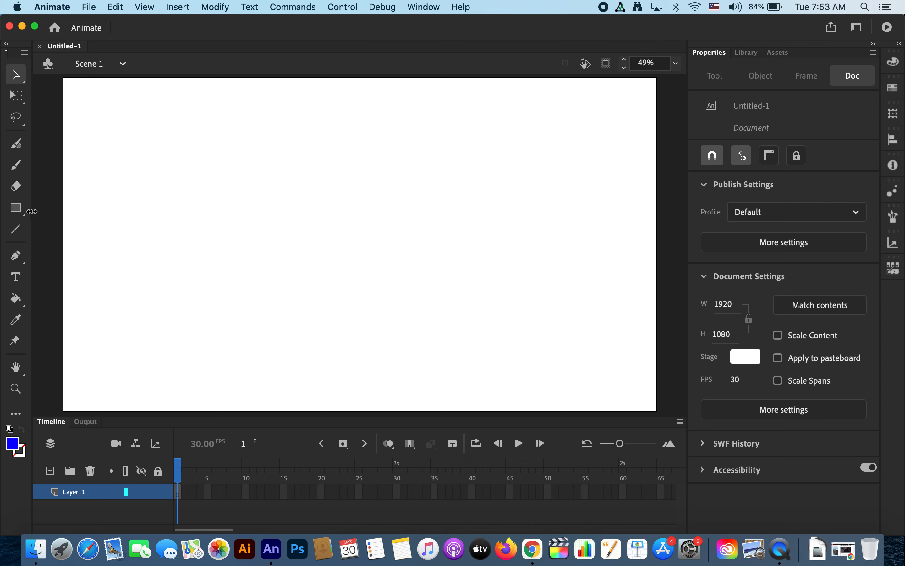
Step: Draw a blue circle about 182 px in diameter near the stage's upper-left corner with the Oval tool
{"action": "left_click", "coordinate": [21, 212]}
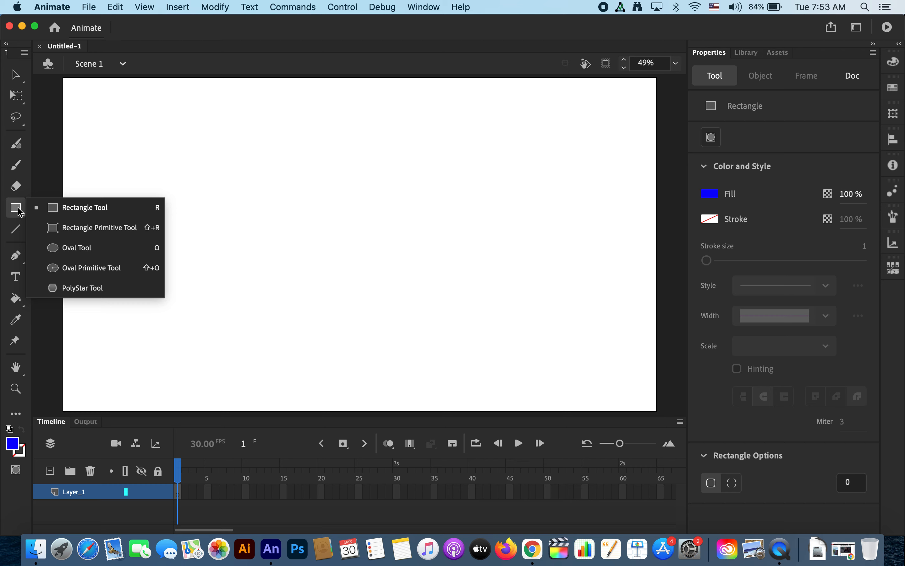
{"action": "left_click", "coordinate": [60, 247]}
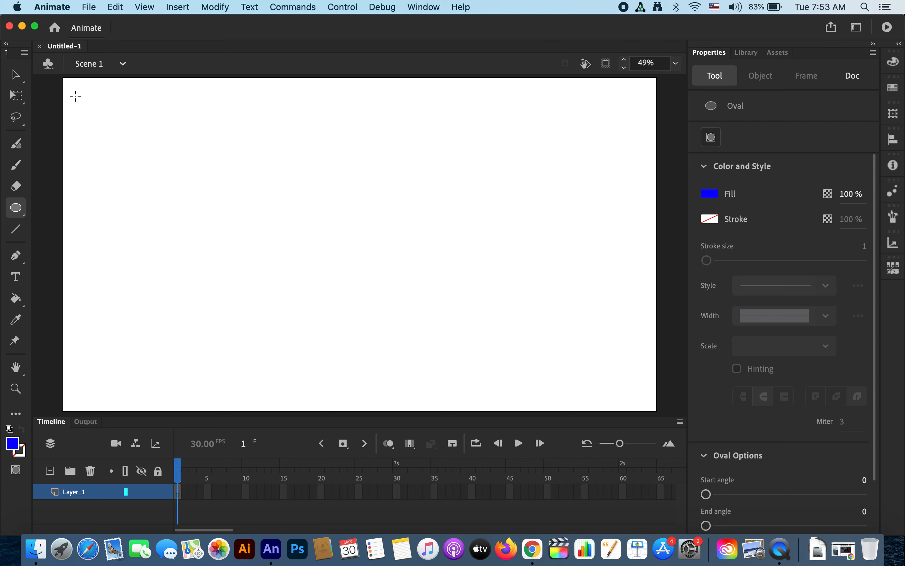
{"action": "left_click_drag", "start_coordinate": [75, 96], "coordinate": [131, 156]}
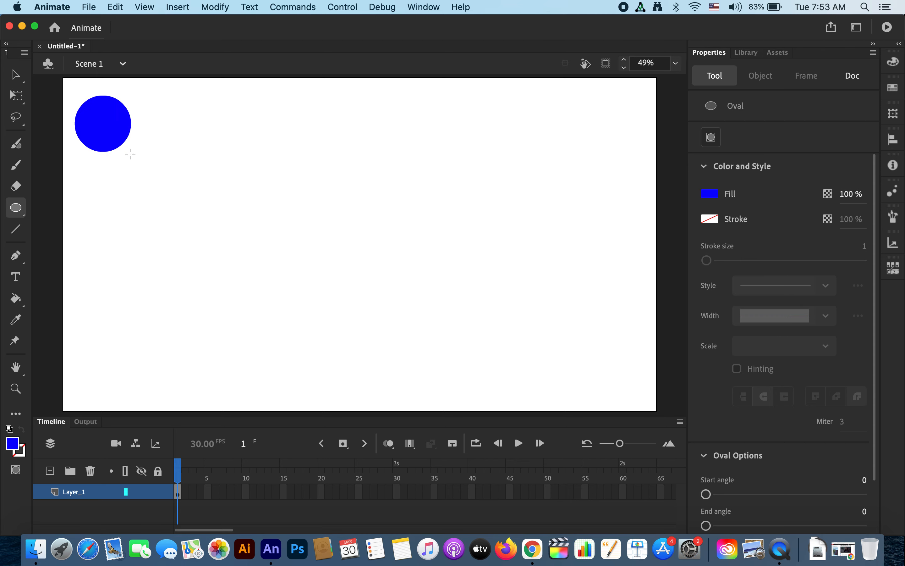
Step: Insert a keyframe at frame 20 on Layer_1
{"action": "left_click", "coordinate": [16, 76]}
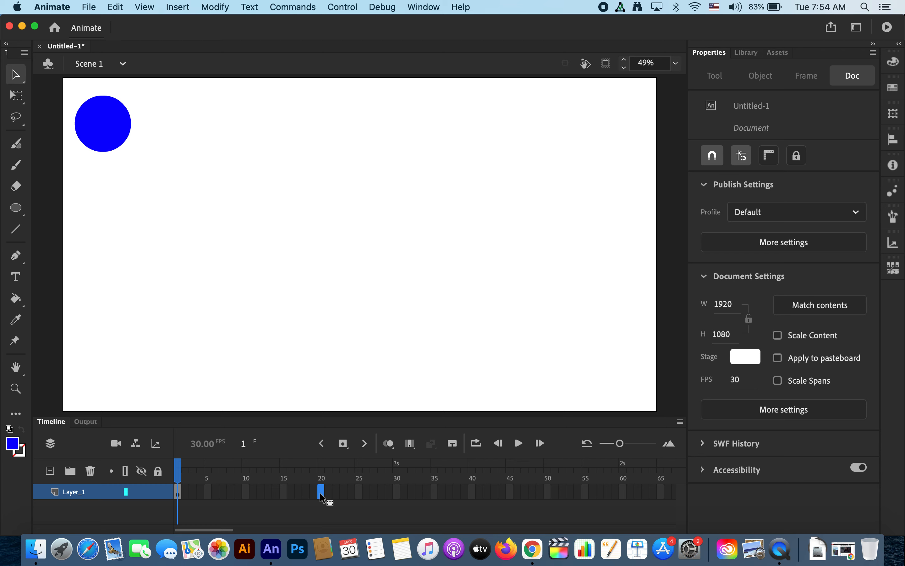
{"action": "left_click", "coordinate": [178, 7]}
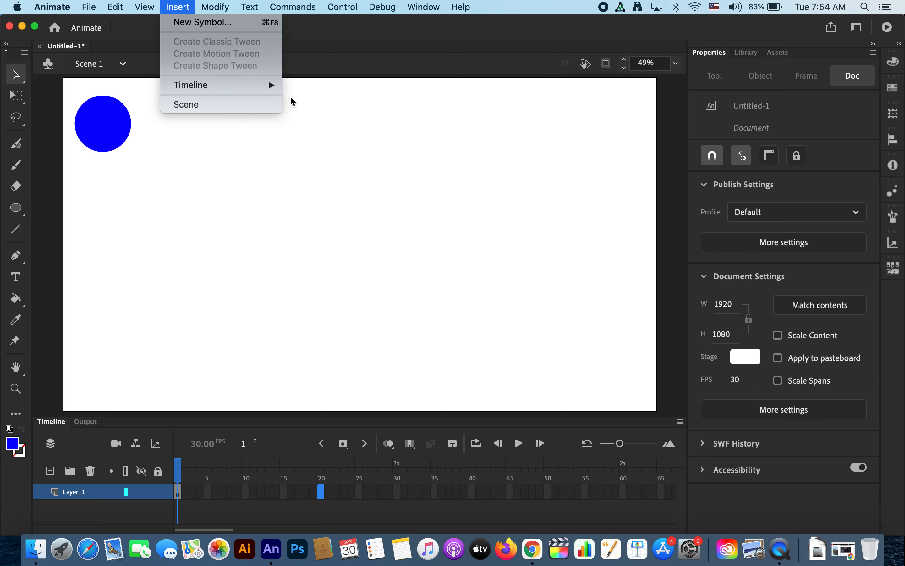
{"action": "mouse_move", "coordinate": [279, 88]}
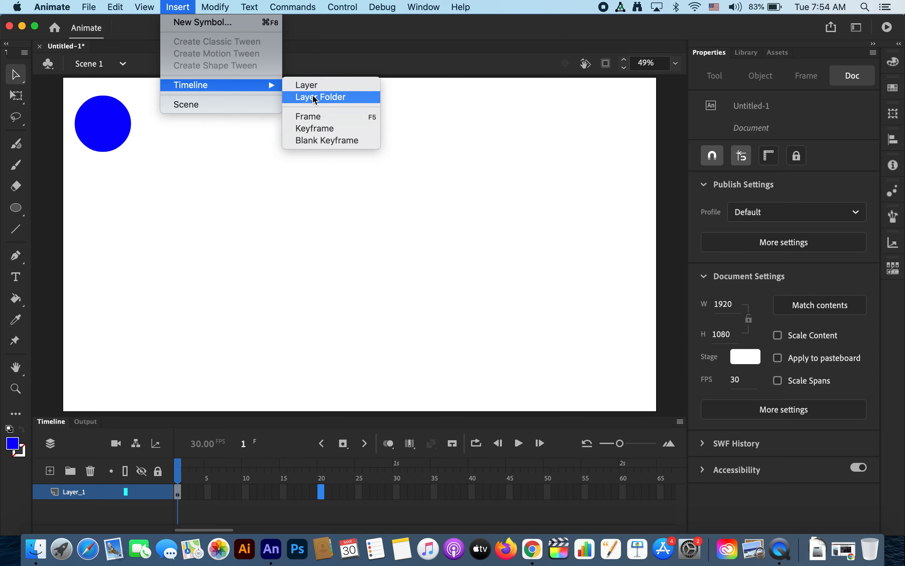
{"action": "left_click", "coordinate": [323, 129]}
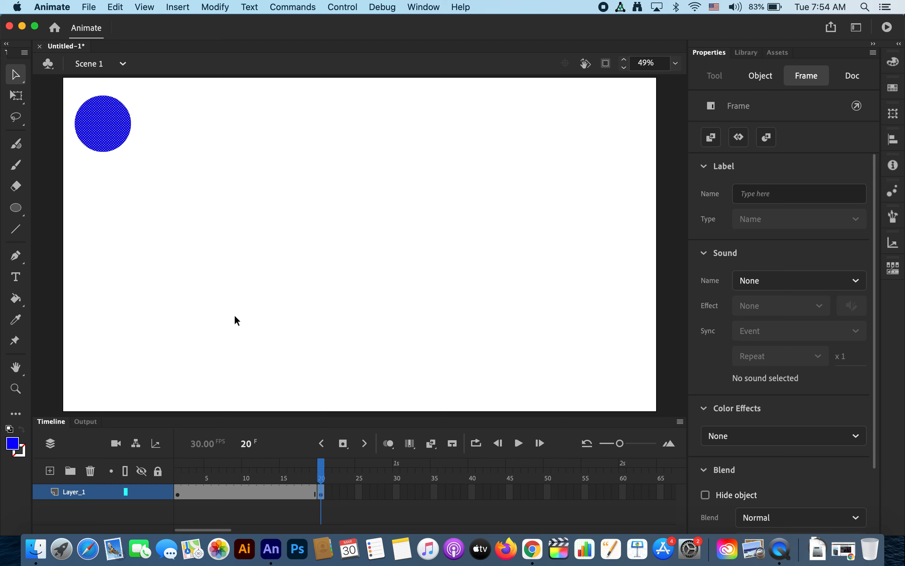
Step: Move the circle at frame 20 straight across to the stage's upper-right corner, at about X 1651, and compare it with frame 1
{"action": "left_click", "coordinate": [114, 132]}
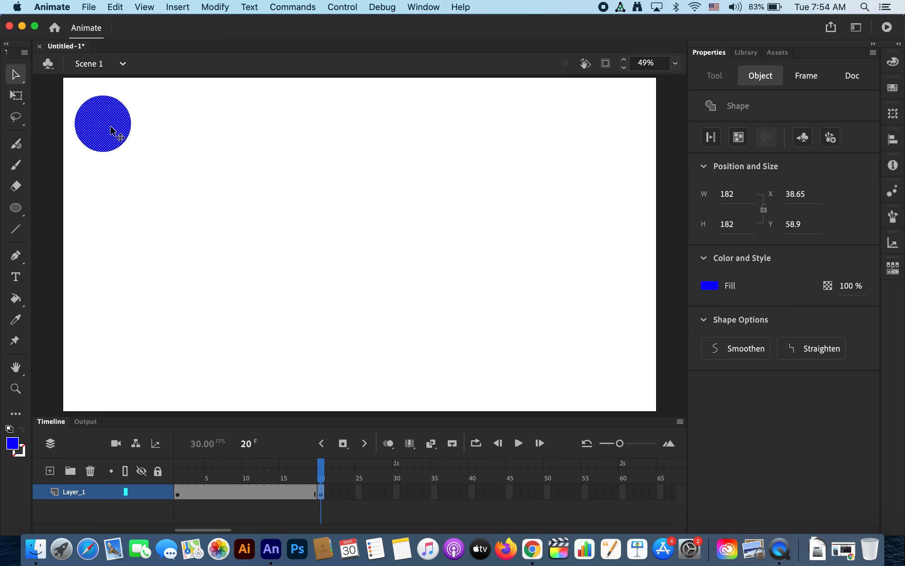
{"action": "left_click_drag", "start_coordinate": [113, 132], "coordinate": [610, 130]}
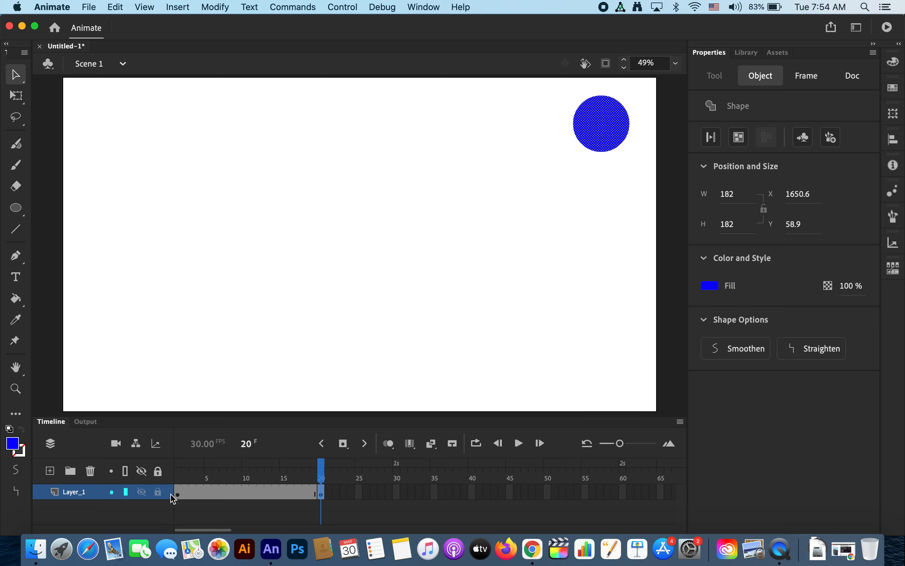
{"action": "left_click", "coordinate": [178, 491]}
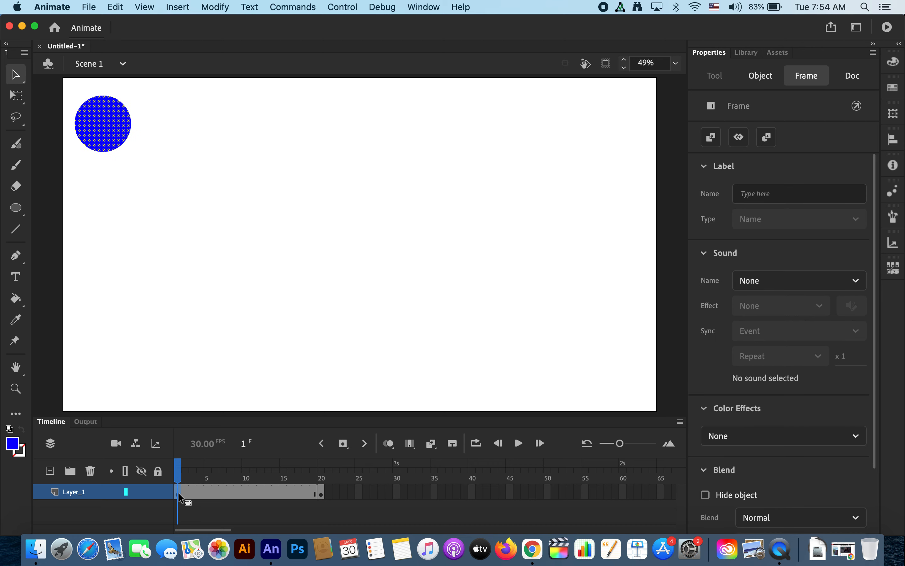
{"action": "left_click", "coordinate": [323, 494]}
{"action": "left_click", "coordinate": [324, 497]}
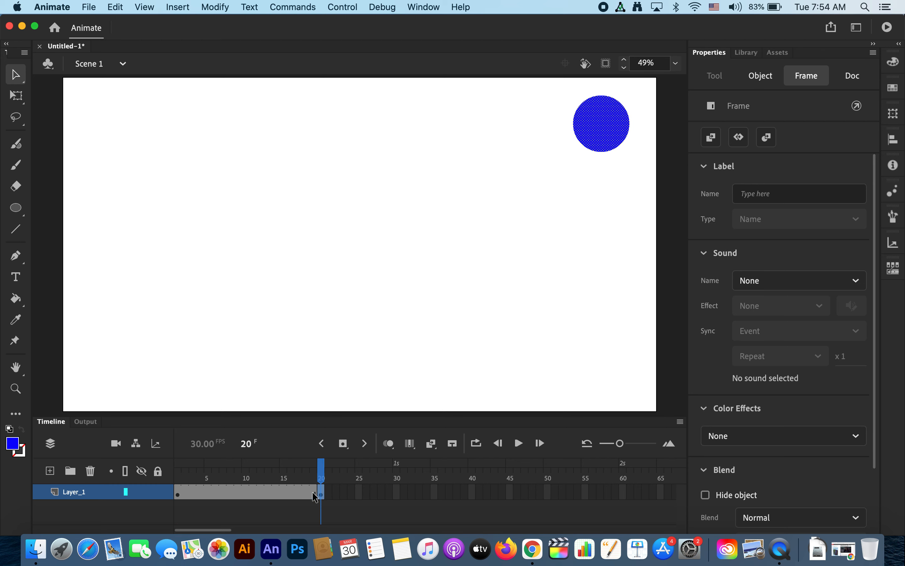
Step: Create a classic tween between the keyframes at frames 1 and 20 and play the animation from frame 1
{"action": "right_click", "coordinate": [254, 493]}
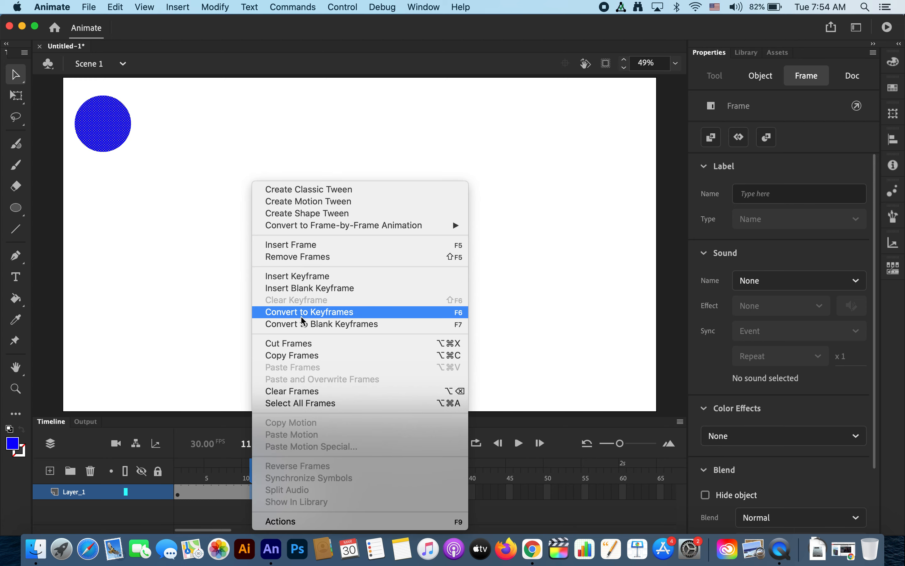
{"action": "left_click", "coordinate": [320, 190]}
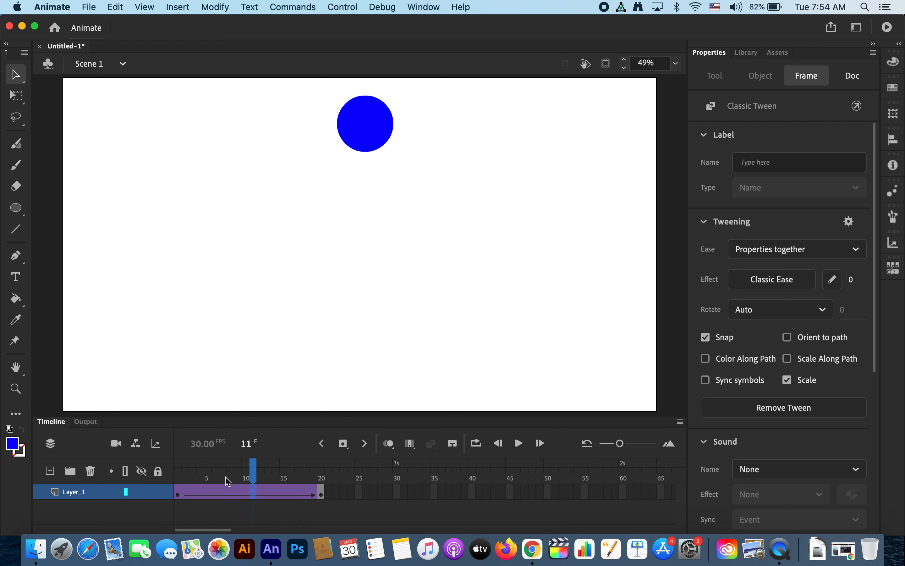
{"action": "left_click", "coordinate": [254, 467]}
{"action": "left_click_drag", "start_coordinate": [254, 469], "coordinate": [172, 467]}
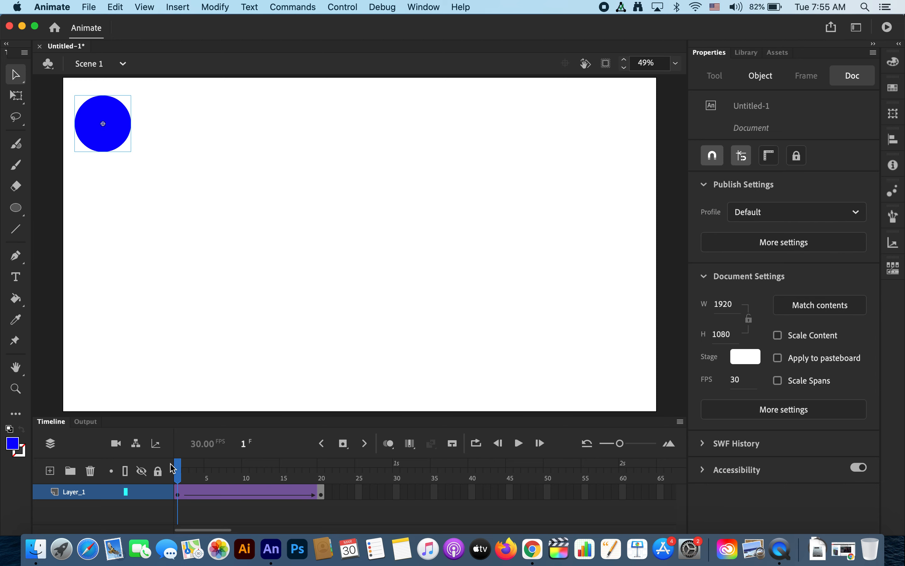
{"action": "key", "text": "Return"}
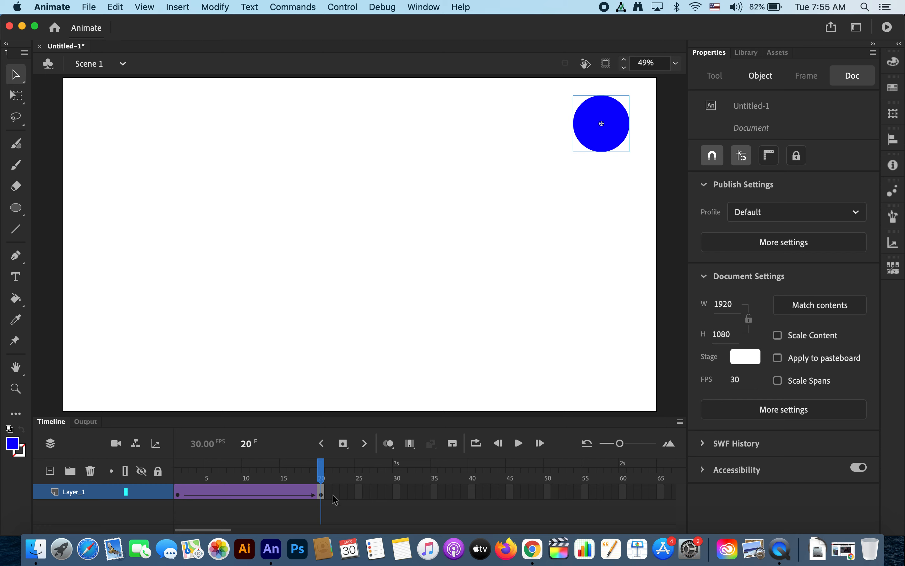
Step: Insert a keyframe at frame 60 on Layer_1
{"action": "left_click", "coordinate": [626, 494]}
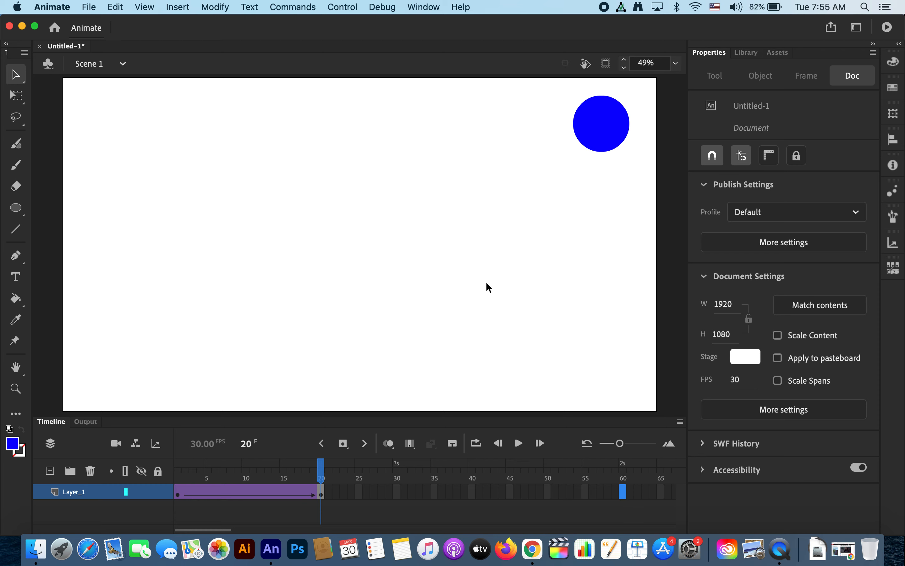
{"action": "left_click", "coordinate": [179, 8]}
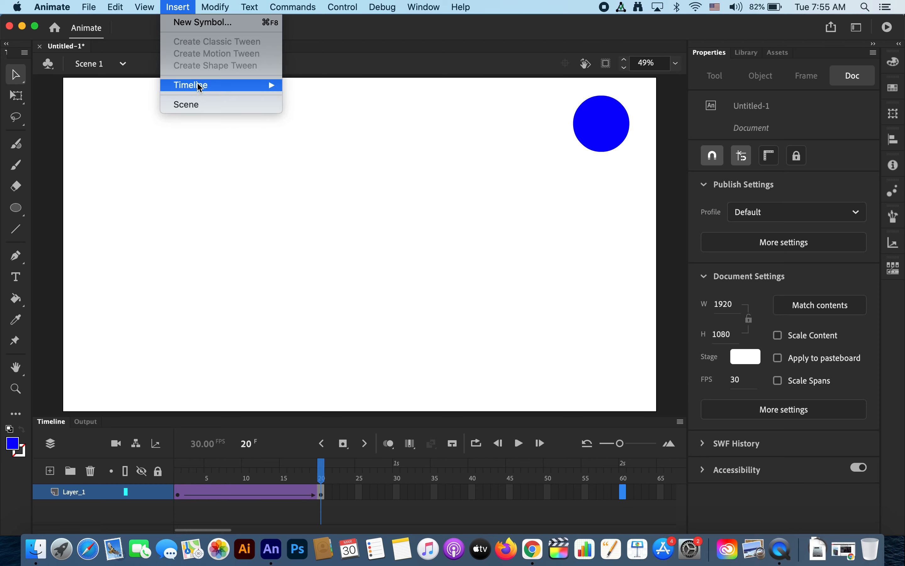
{"action": "mouse_move", "coordinate": [196, 84]}
{"action": "left_click", "coordinate": [339, 128]}
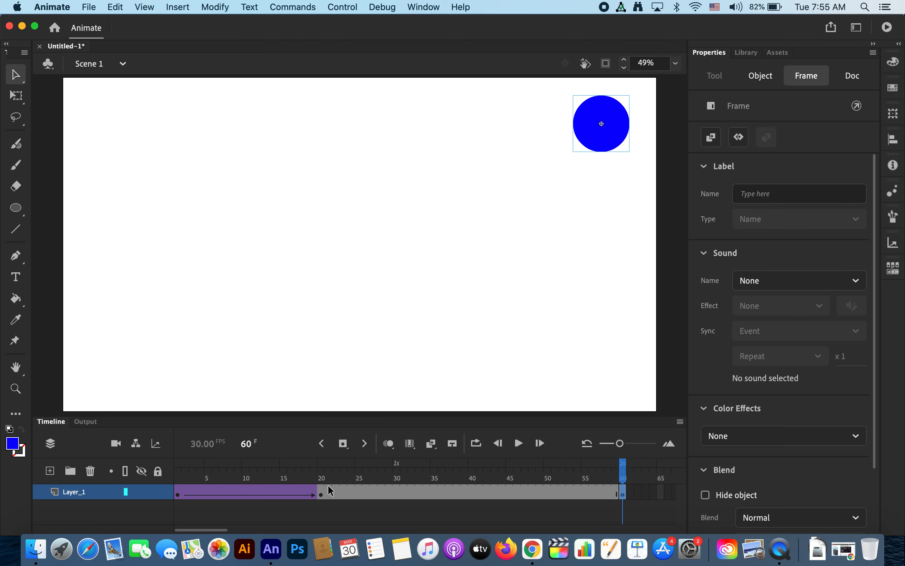
Step: Move the circle at frame 60 straight down to the stage's lower-right corner, at about Y 949, and compare it with frame 20
{"action": "left_click", "coordinate": [322, 495]}
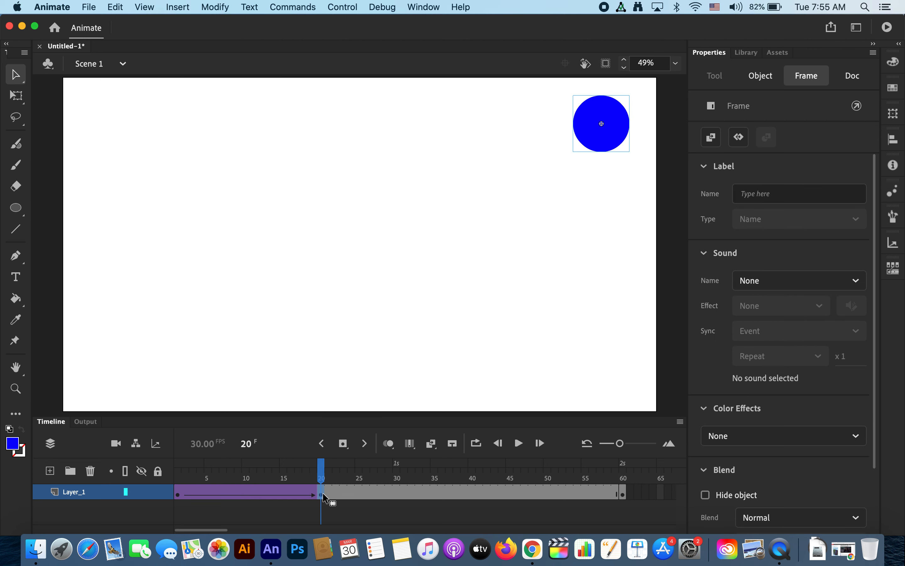
{"action": "left_click", "coordinate": [623, 495]}
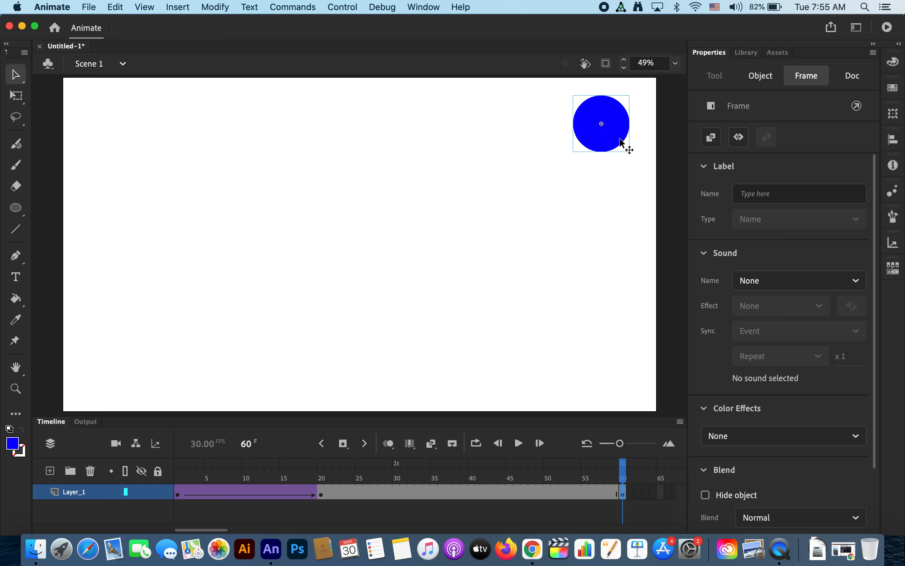
{"action": "left_click_drag", "start_coordinate": [622, 142], "coordinate": [601, 381]}
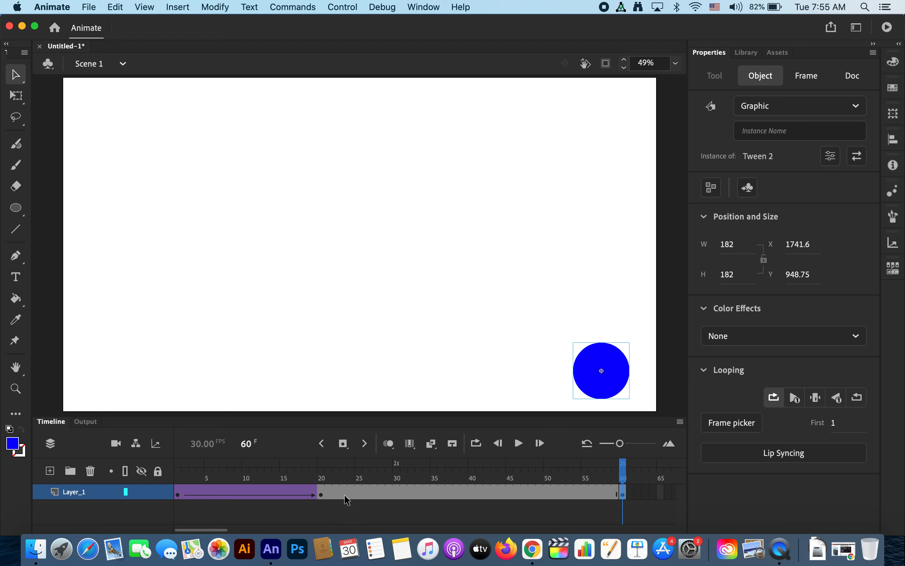
{"action": "left_click", "coordinate": [321, 493]}
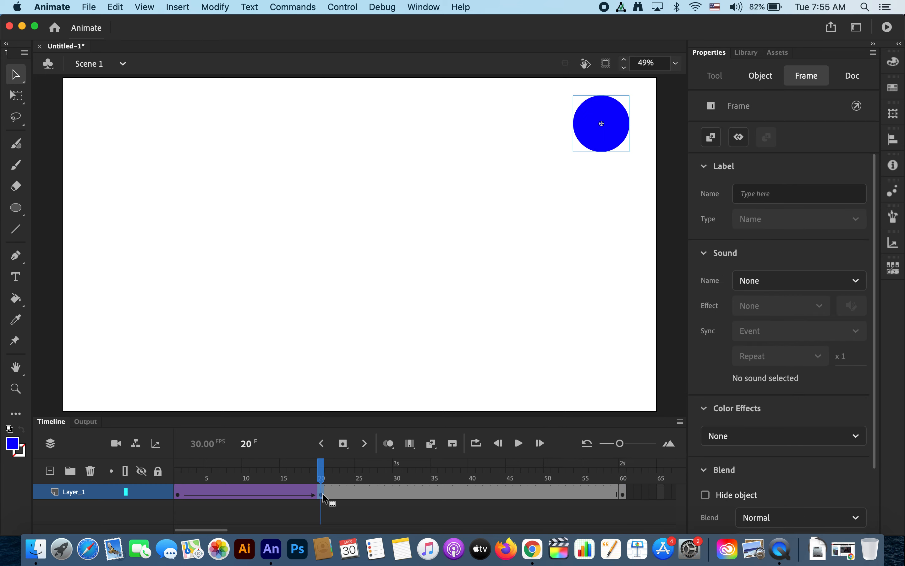
{"action": "left_click", "coordinate": [622, 493]}
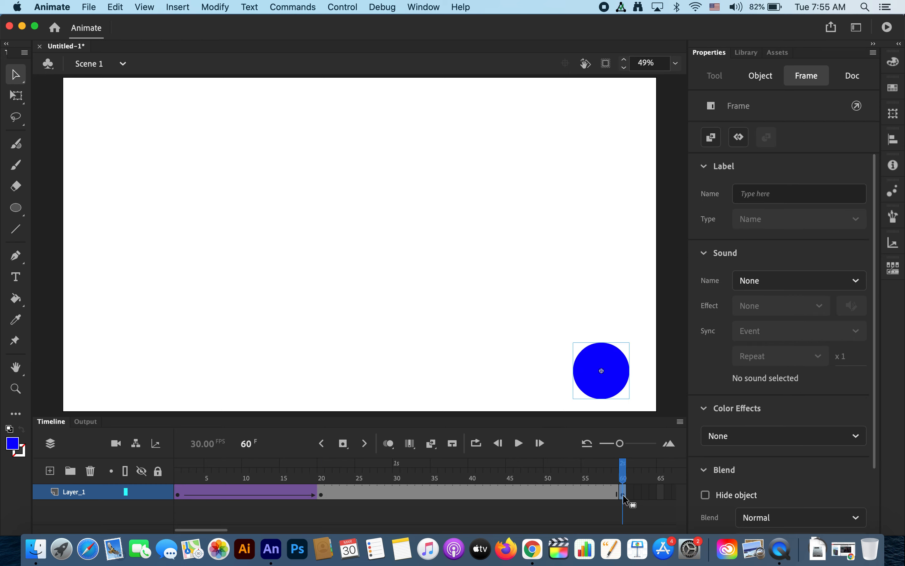
Step: Create a classic tween between the keyframes at frames 20 and 60 and play the animation from frame 1
{"action": "right_click", "coordinate": [452, 496]}
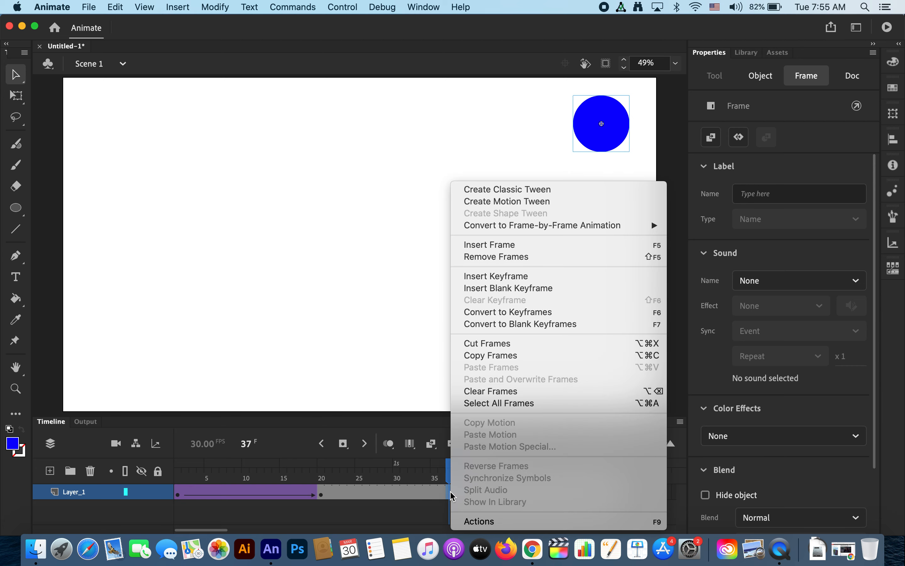
{"action": "left_click", "coordinate": [504, 195]}
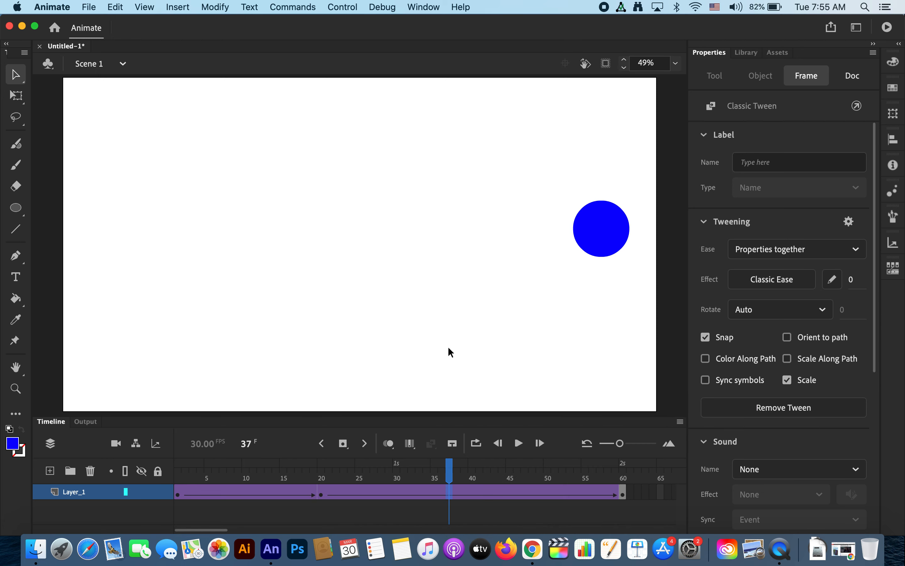
{"action": "left_click_drag", "start_coordinate": [452, 474], "coordinate": [145, 467]}
{"action": "key", "text": "Return"}
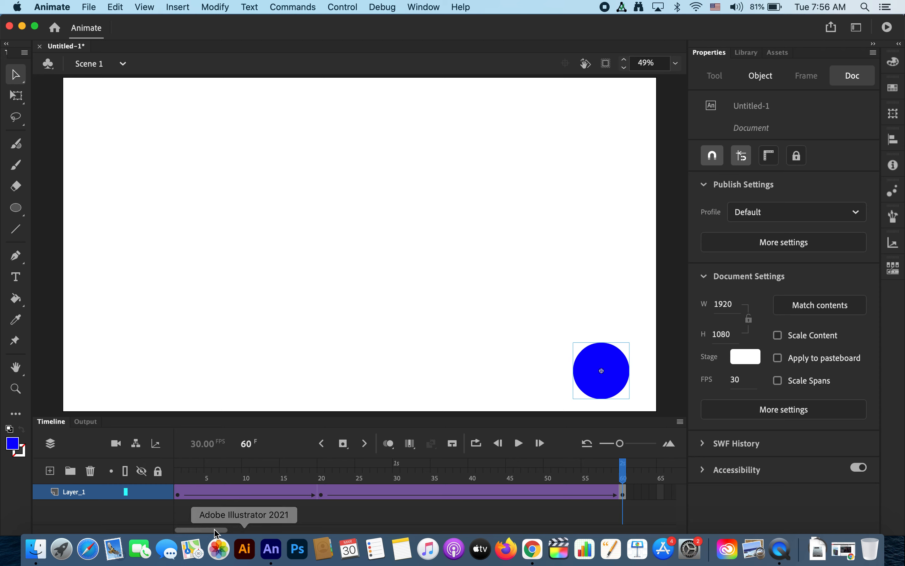
Step: Insert a keyframe at frame 70 and move its circle straight across to the stage's lower-left corner, at about X 144
{"action": "scroll", "coordinate": [216, 532], "scroll_direction": "right", "scroll_amount": 5}
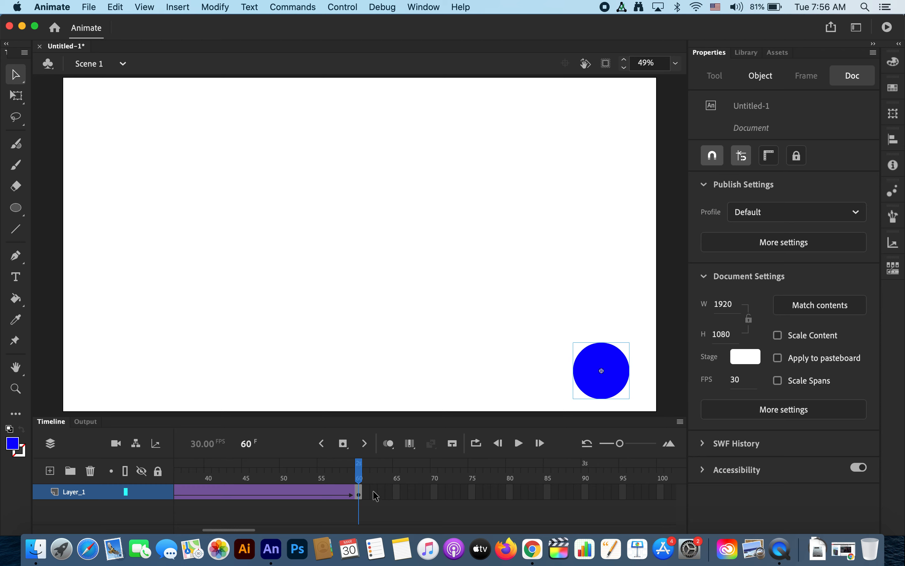
{"action": "left_click", "coordinate": [435, 495]}
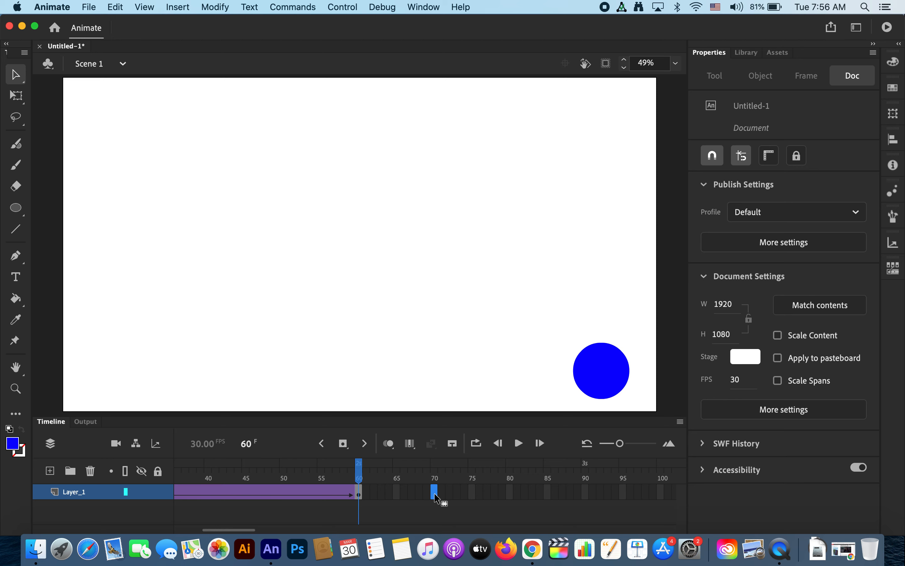
{"action": "key", "text": "F6"}
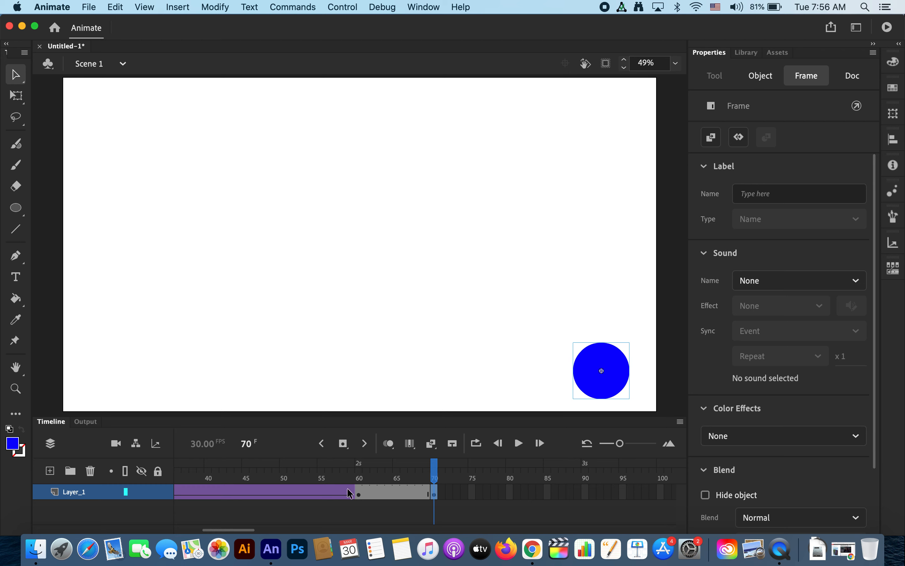
{"action": "left_click", "coordinate": [358, 493]}
{"action": "left_click", "coordinate": [434, 493]}
{"action": "left_click_drag", "start_coordinate": [586, 375], "coordinate": [92, 345]}
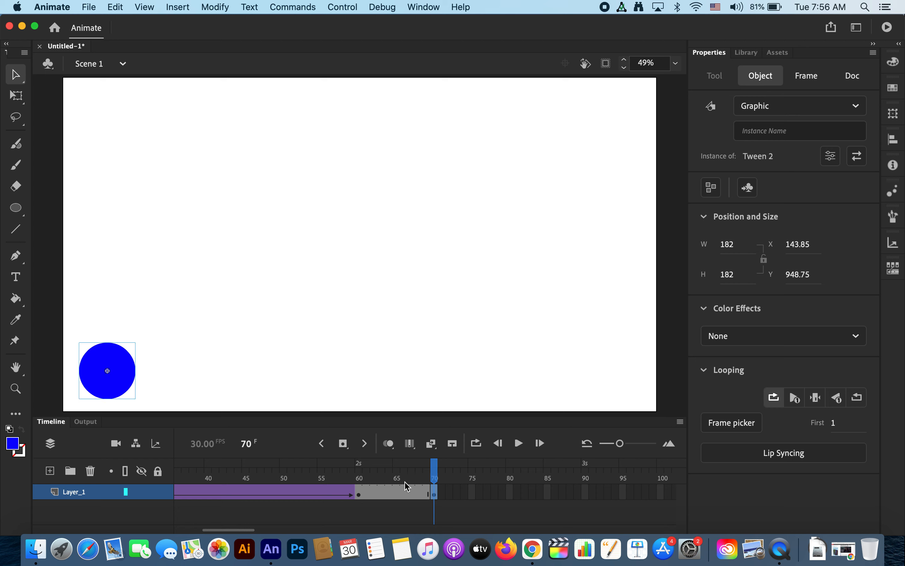
Step: Create a classic tween between the keyframes at frames 60 and 70 and play the animation from frame 1
{"action": "left_click", "coordinate": [401, 499]}
{"action": "right_click", "coordinate": [401, 499]}
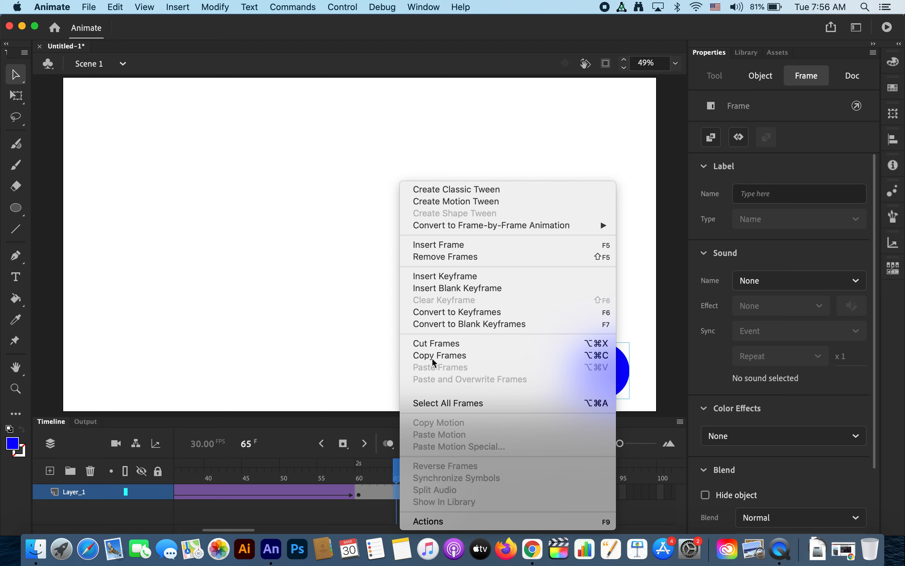
{"action": "left_click", "coordinate": [475, 192]}
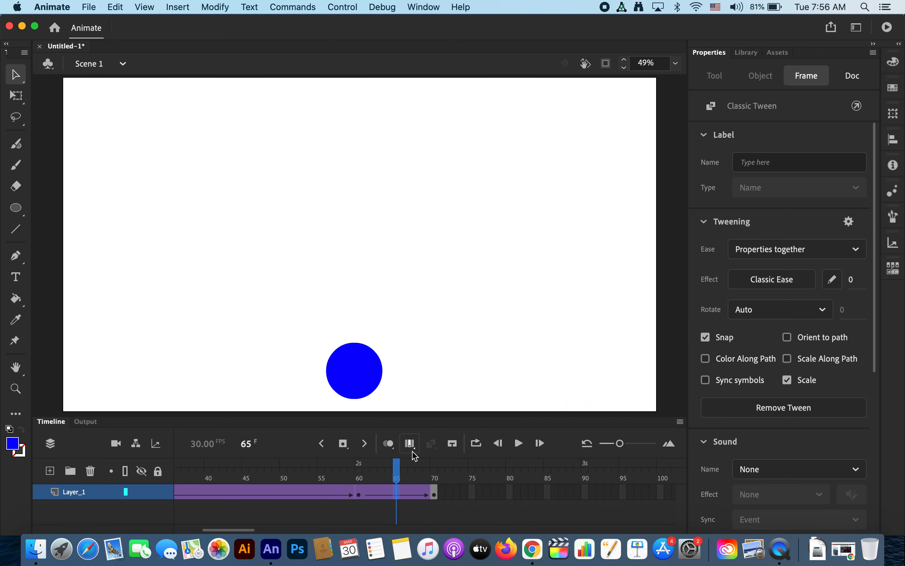
{"action": "left_click_drag", "start_coordinate": [400, 466], "coordinate": [83, 460]}
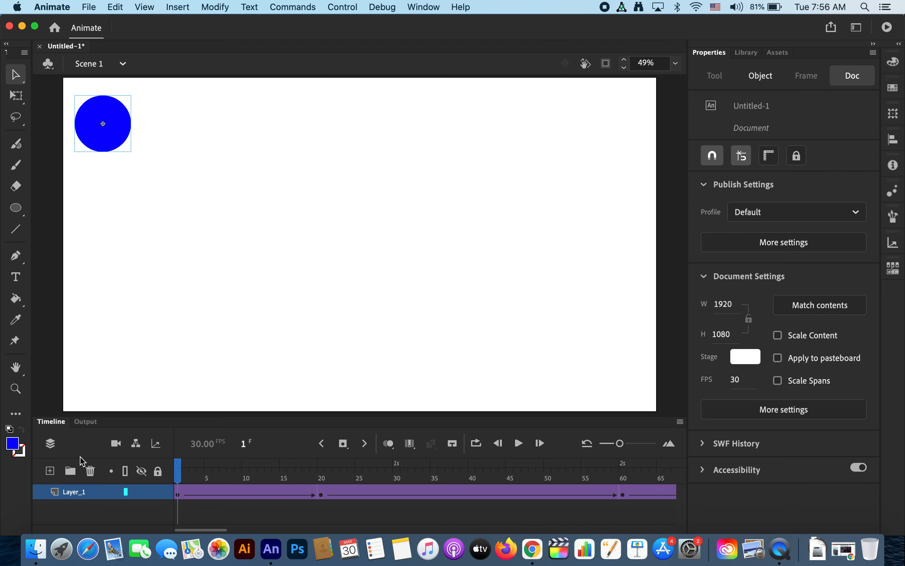
{"action": "key", "text": "Return"}
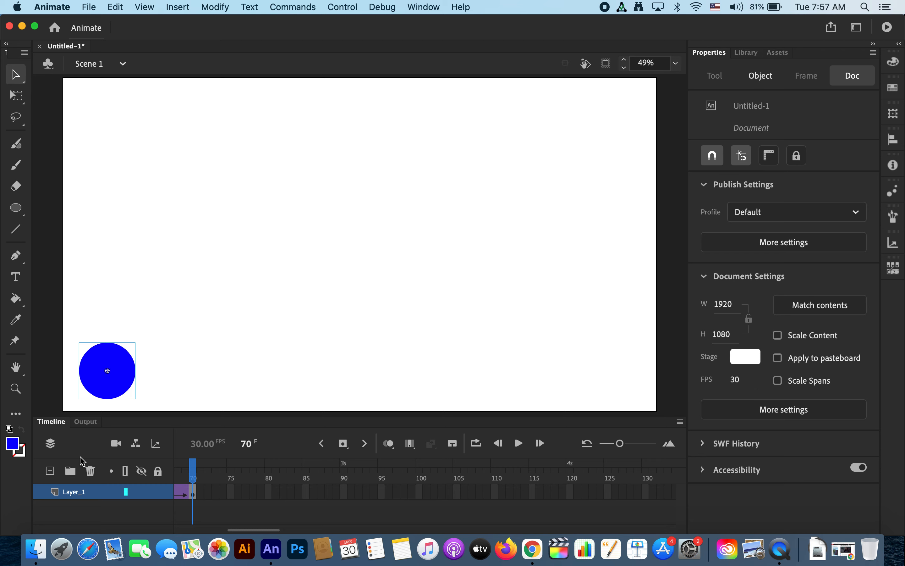
Step: Insert a keyframe at frame 100 and move its circle straight up to the stage's upper-left corner, at about Y 128
{"action": "left_click", "coordinate": [419, 491]}
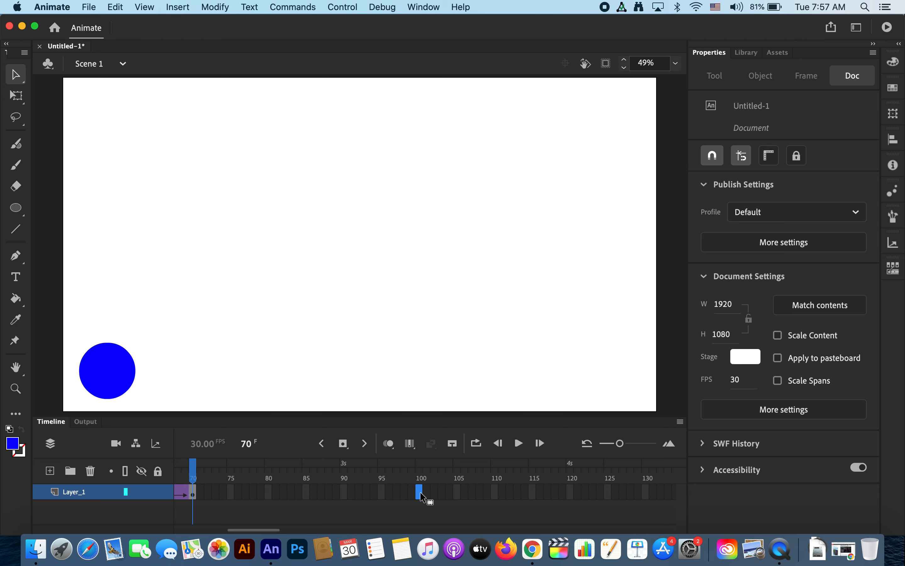
{"action": "key", "text": "F6"}
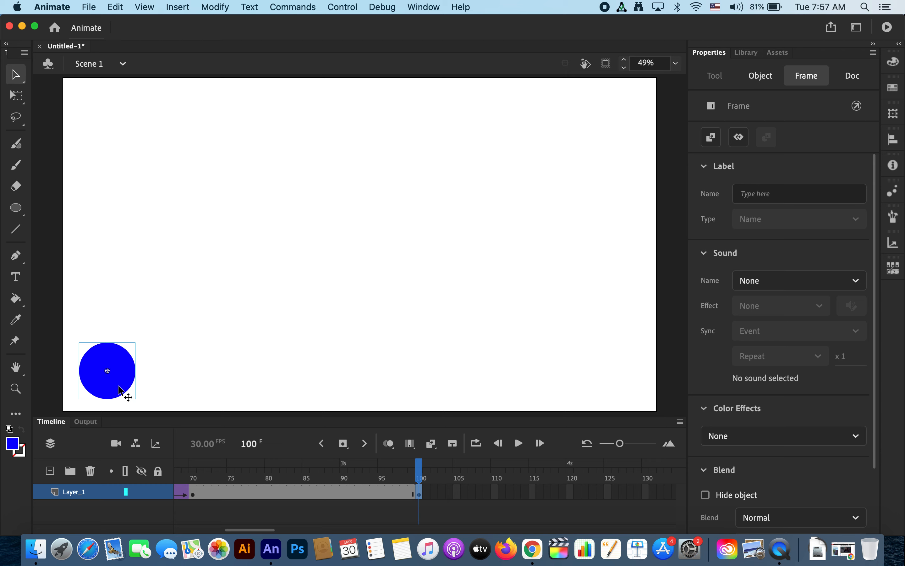
{"action": "left_click_drag", "start_coordinate": [119, 389], "coordinate": [112, 134]}
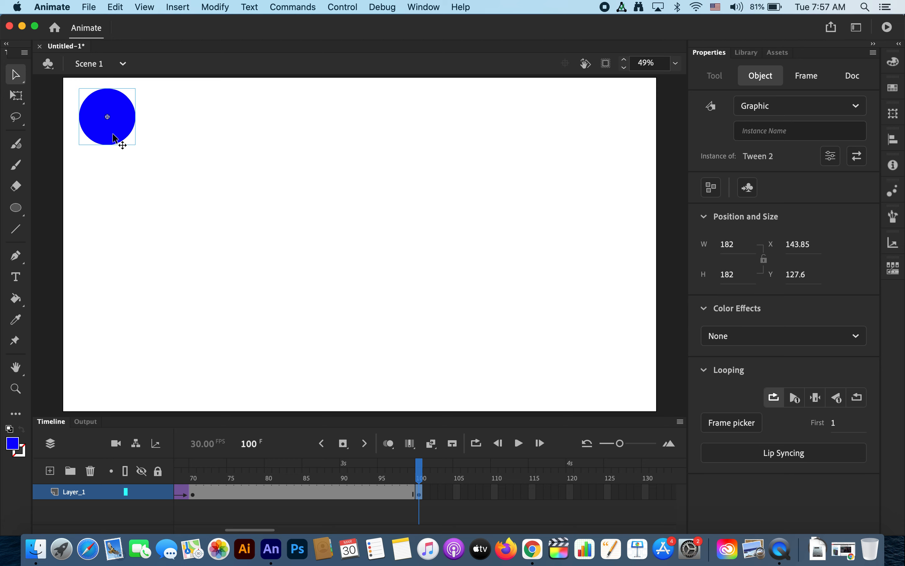
Step: Create a classic tween between the keyframes at frames 70 and 100 and play the animation from frame 1
{"action": "right_click", "coordinate": [283, 498]}
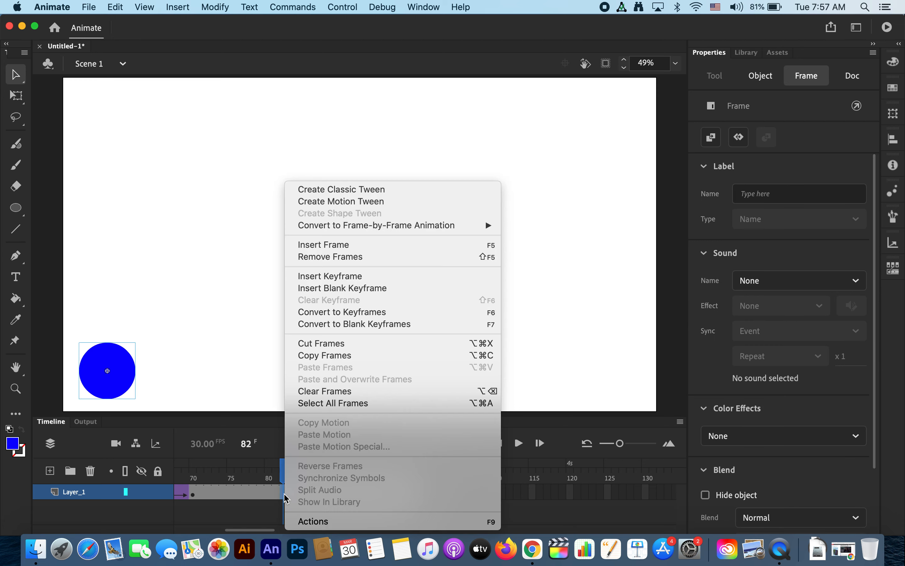
{"action": "left_click", "coordinate": [382, 190]}
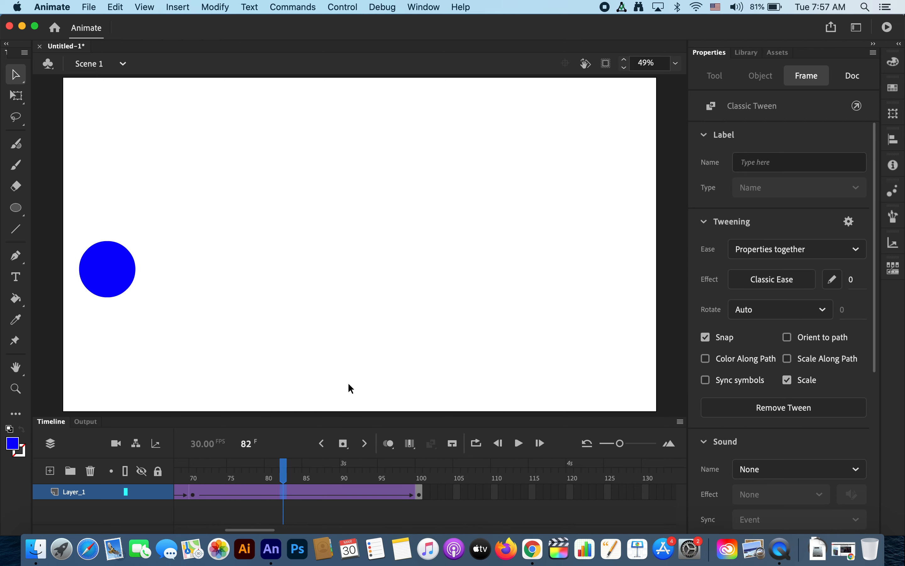
{"action": "left_click_drag", "start_coordinate": [283, 466], "coordinate": [107, 464]}
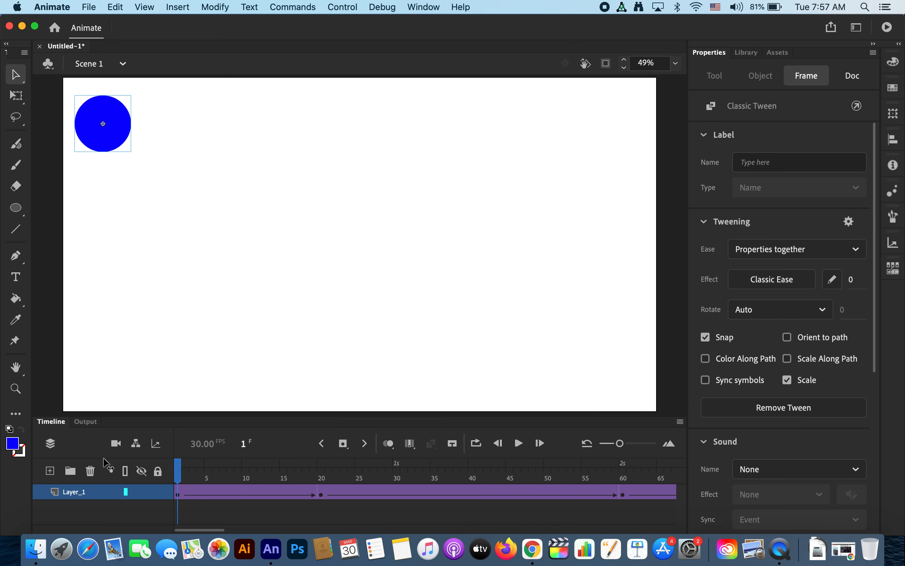
{"action": "left_click", "coordinate": [108, 463]}
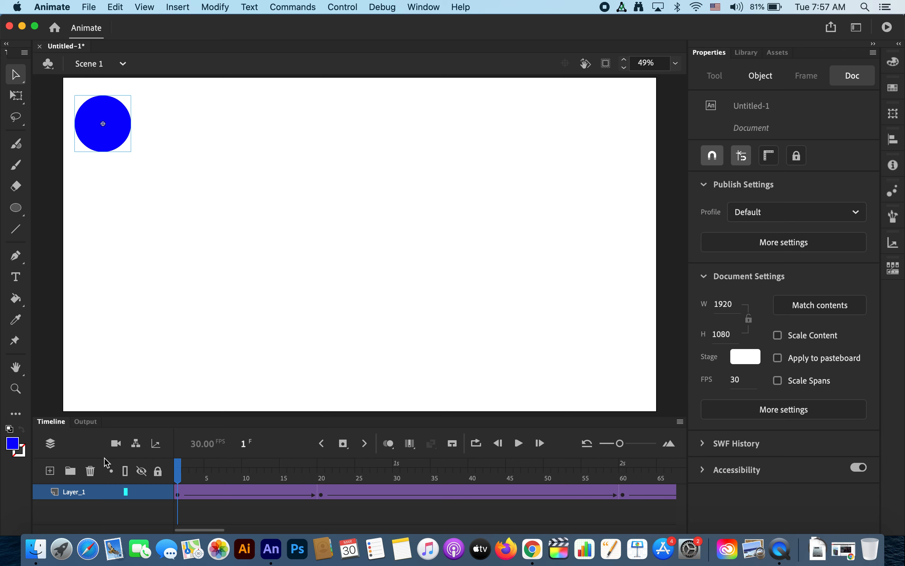
{"action": "key", "text": "Return"}
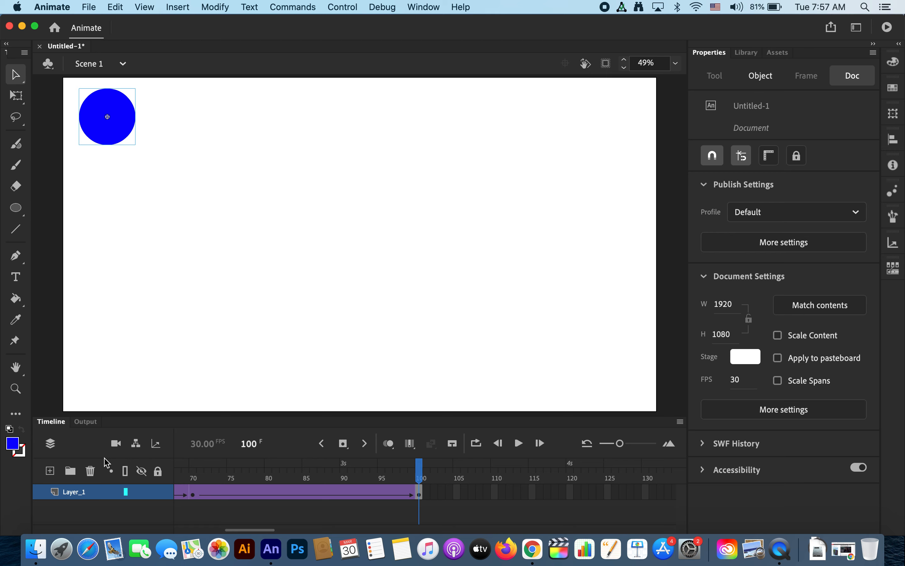
Step: Test the movie to watch the circle's full animation in the SWF preview, and close the preview
{"action": "key", "text": "super+Return"}
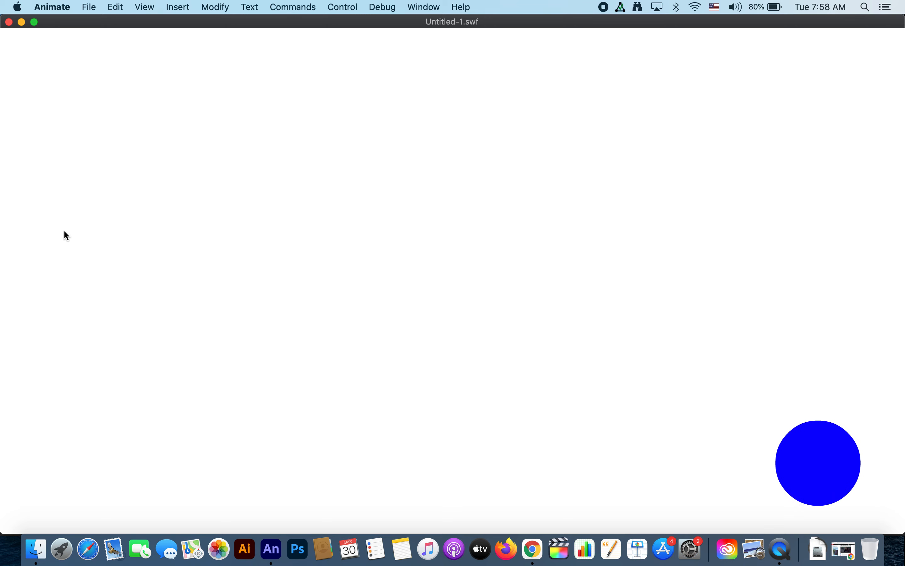
{"action": "left_click", "coordinate": [9, 23]}
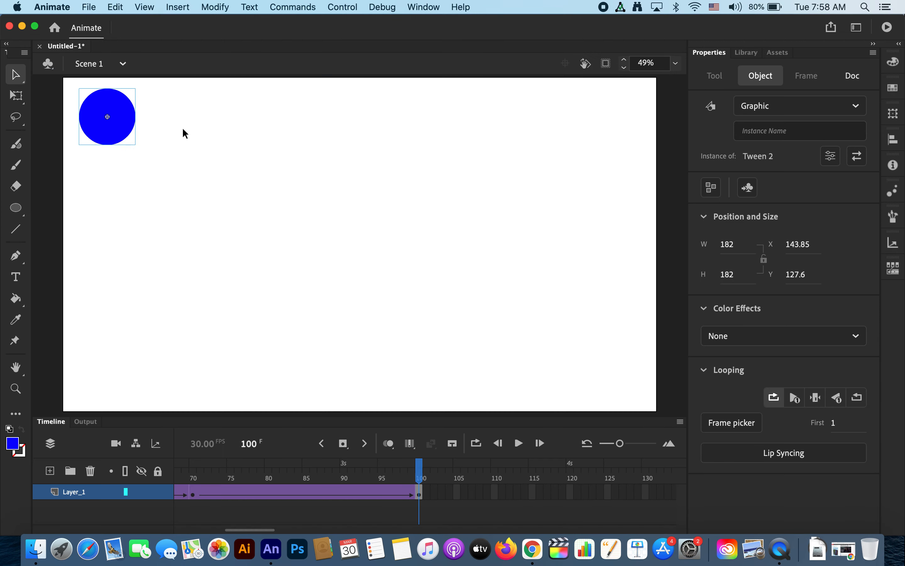
Step: Save the animation to the Desktop as an Animate Document (*.fla) named "blue oval"
{"action": "left_click", "coordinate": [97, 6]}
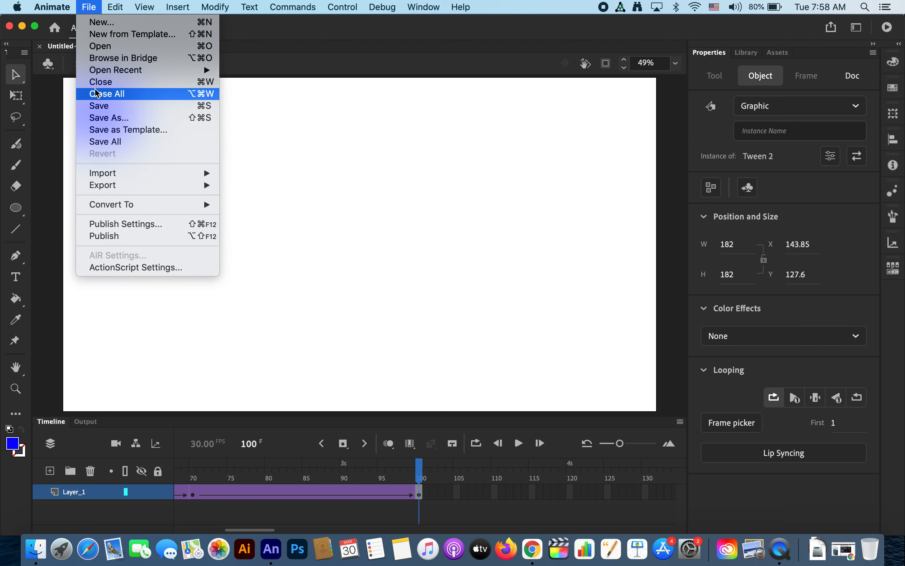
{"action": "left_click", "coordinate": [97, 117]}
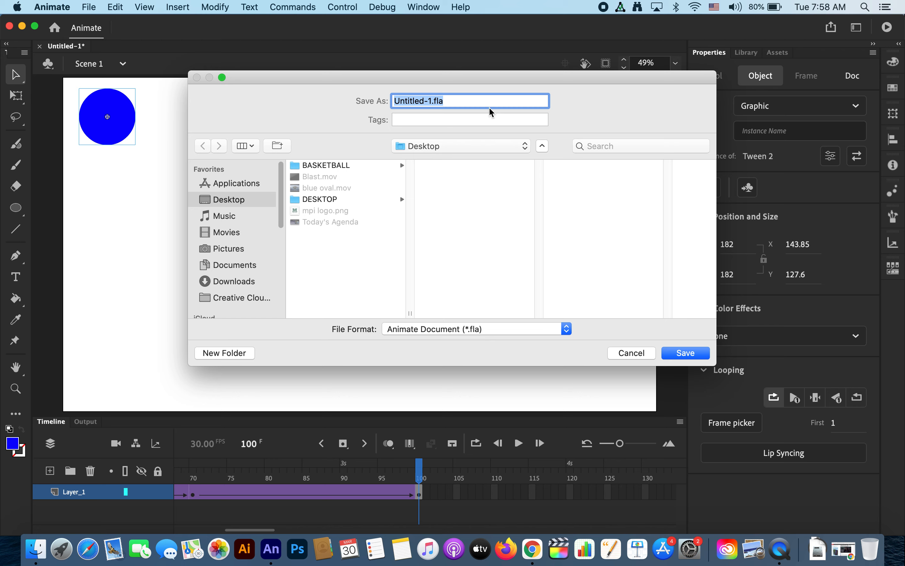
{"action": "type", "text": "blue oval"}
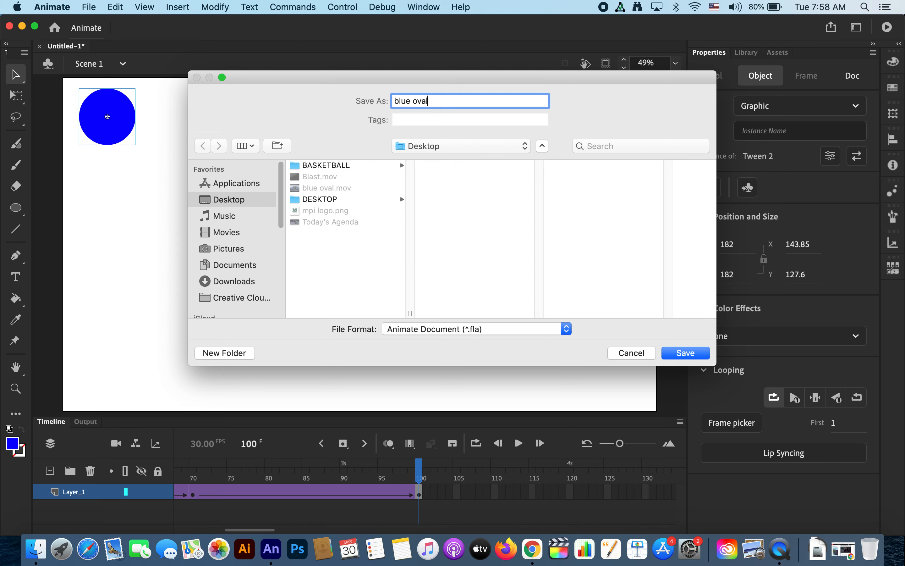
{"action": "key", "text": "Return"}
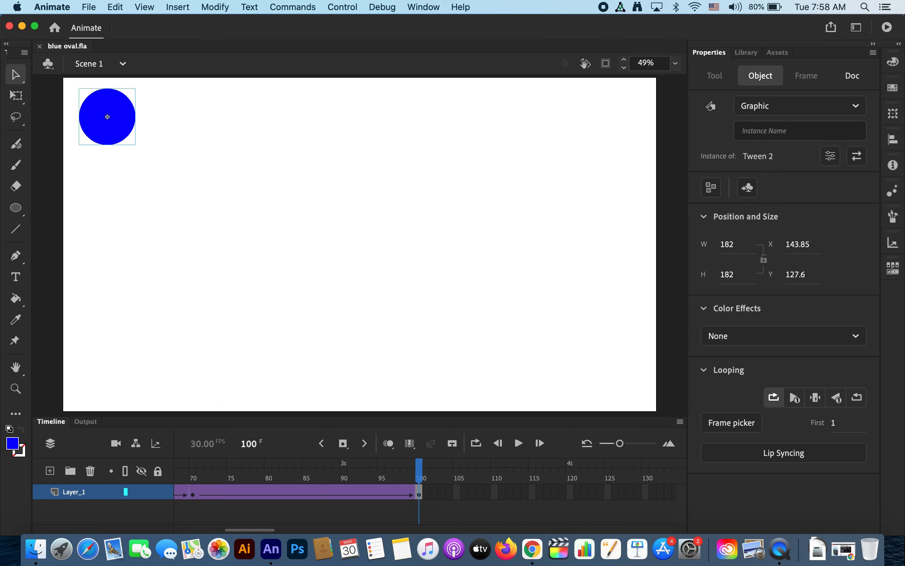